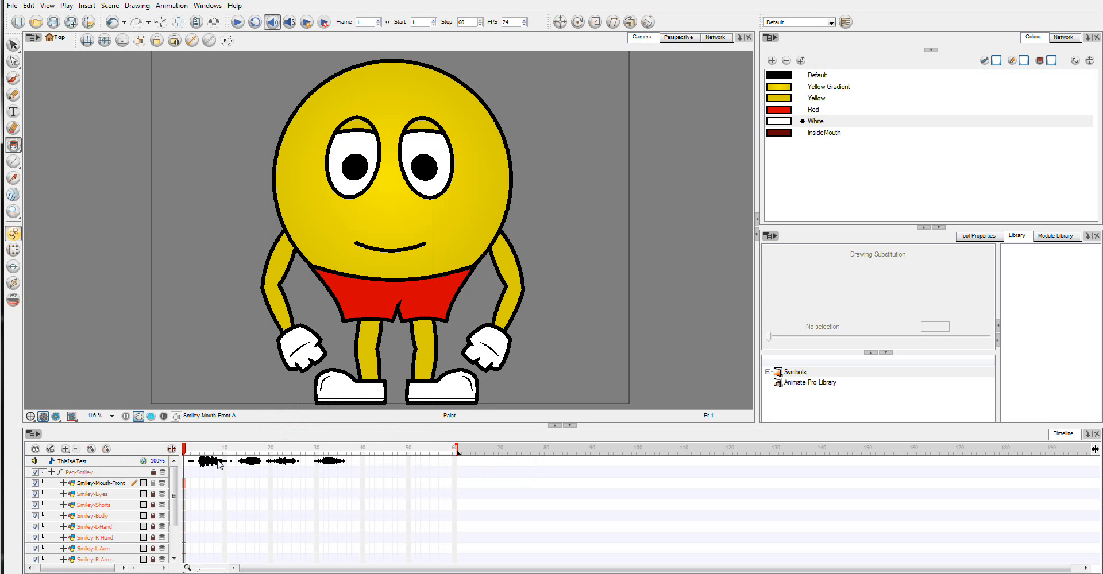
# Step: Run automatic lip-sync detection on the ThisIsATest sound layer
pyautogui.rightClick(241, 463)
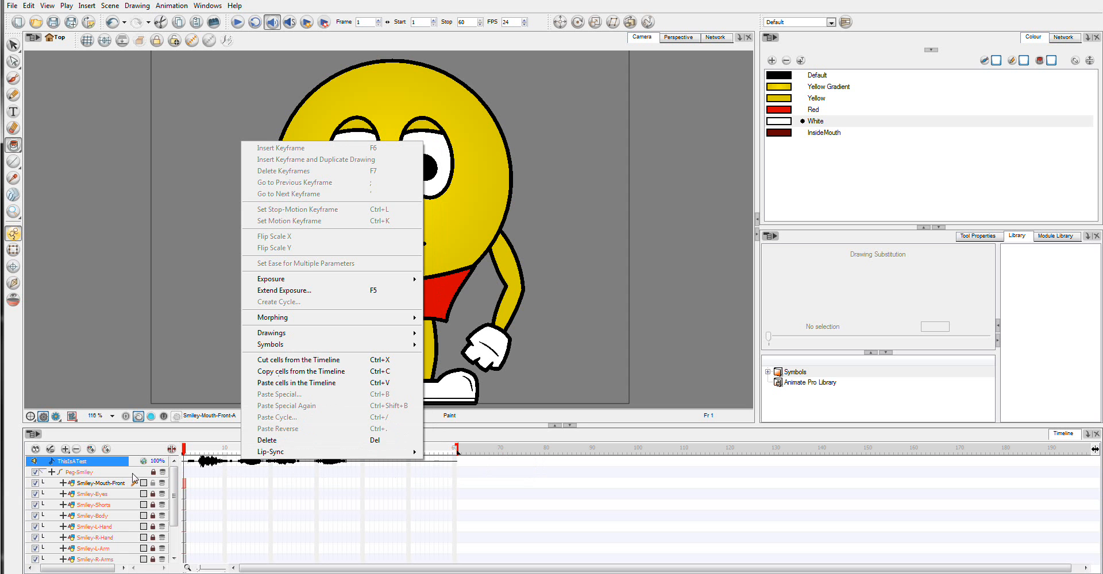
pyautogui.moveTo(291, 454)
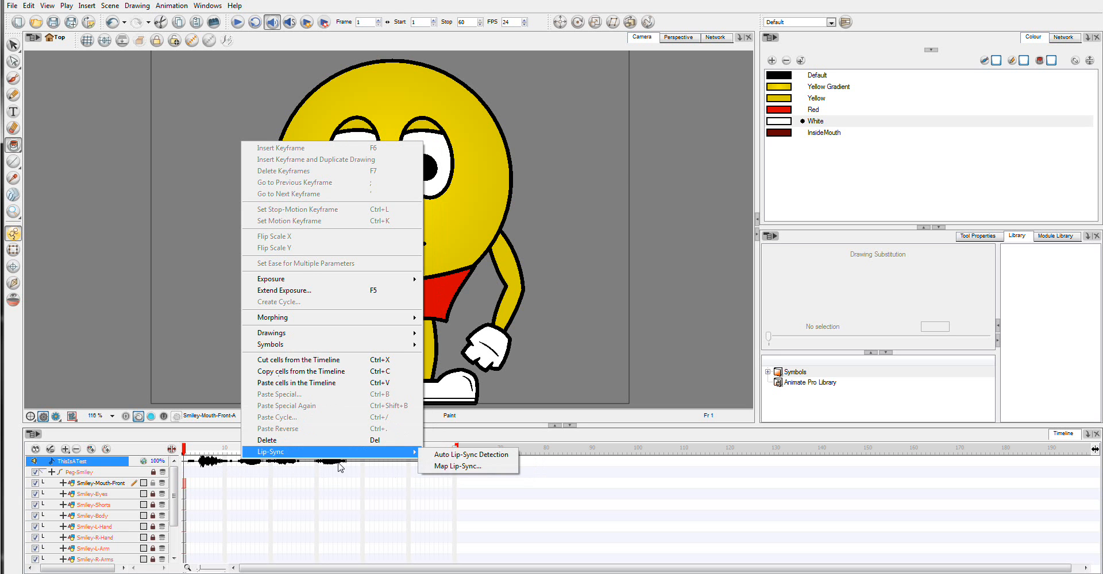
pyautogui.click(479, 457)
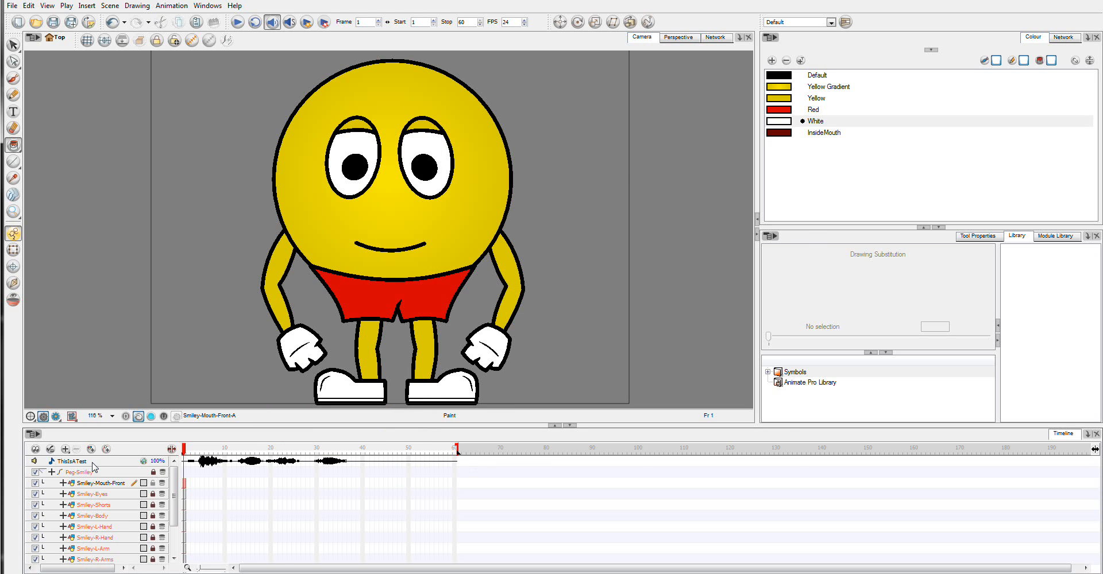
# Step: Play the ThisIsATest sound through in the Sound Element Editor to check its detected mouth shapes
pyautogui.doubleClick(92, 462)
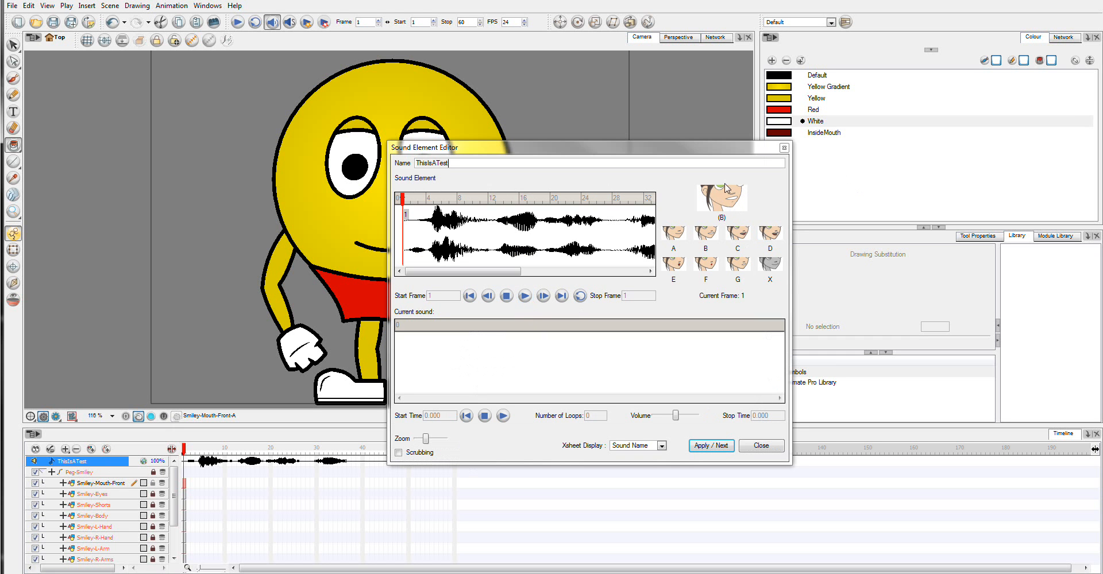
pyautogui.click(524, 297)
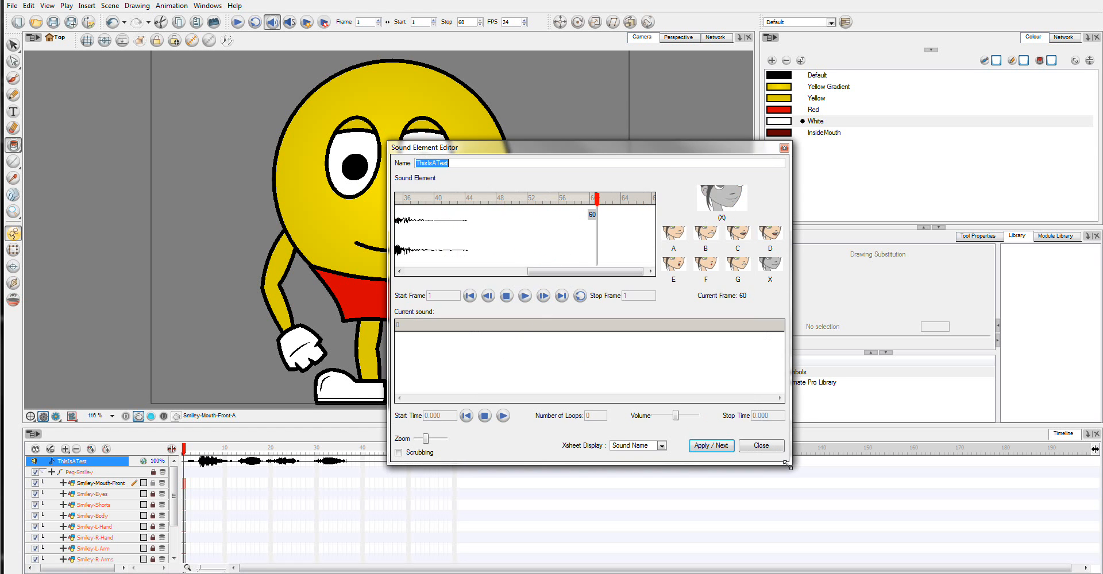
pyautogui.click(772, 449)
# Step: Shorten the scene to end at frame 38 and map the ThisIsATest lip-sync to Smiley-Mouth-Front, matching drawings A to G and X
pyautogui.moveTo(458, 449); pyautogui.dragTo(356, 450)
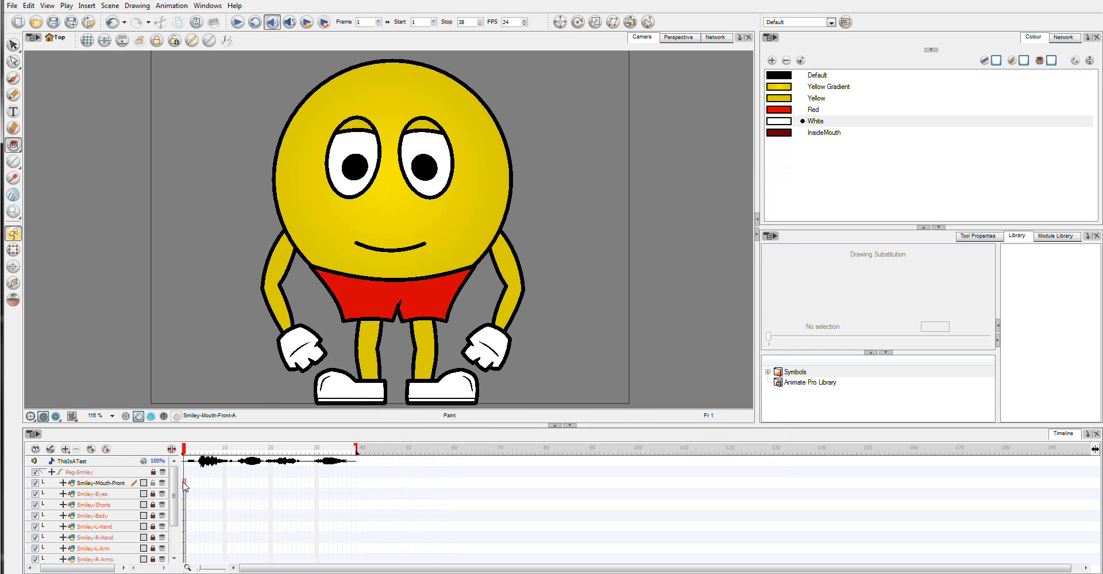
pyautogui.rightClick(203, 463)
pyautogui.moveTo(251, 454)
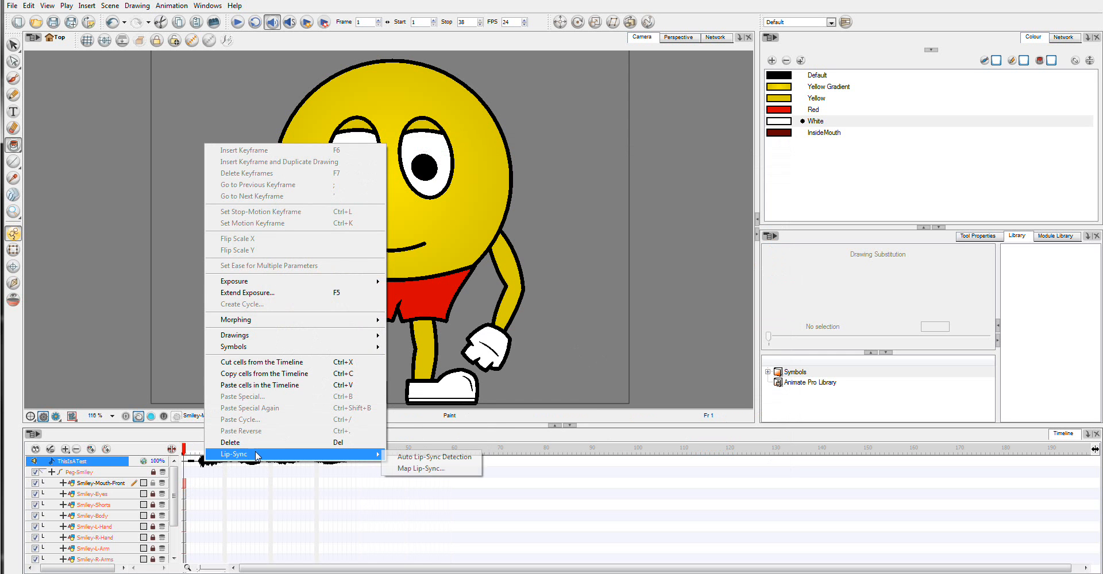
pyautogui.click(421, 469)
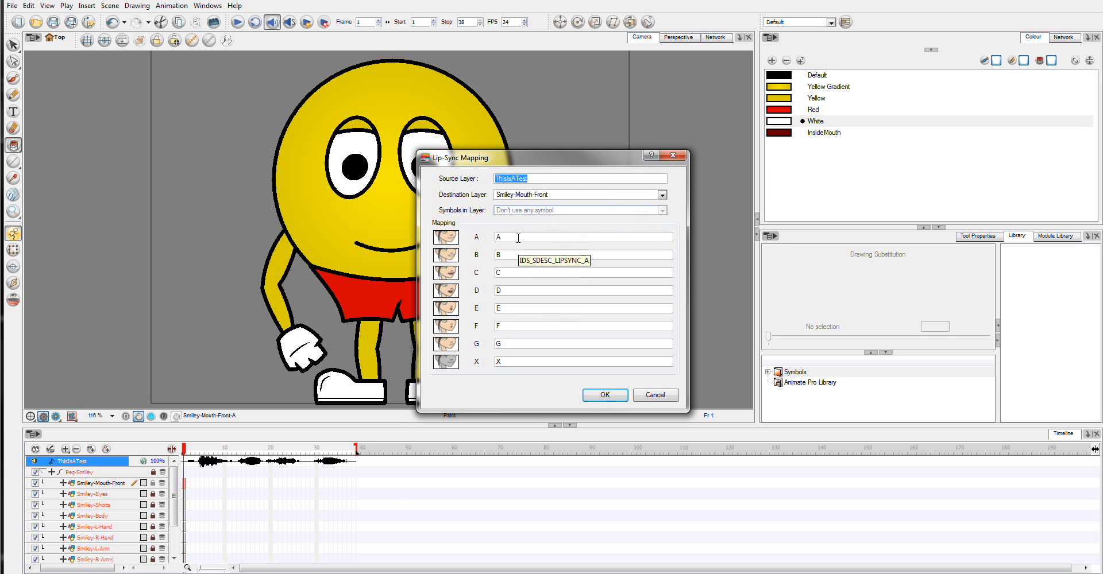
pyautogui.click(605, 396)
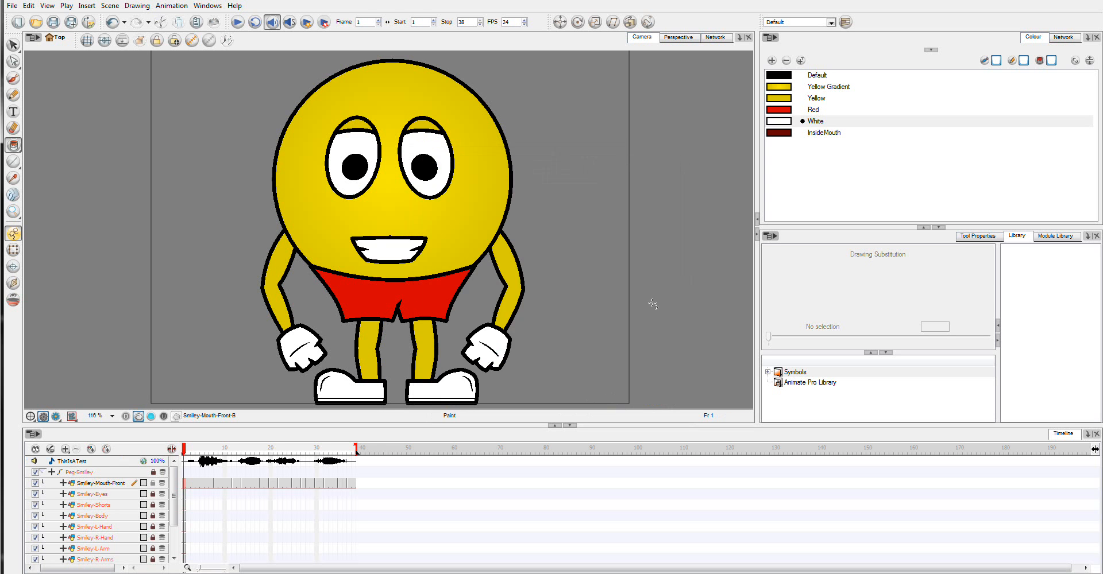
# Step: Play back the lip-synced scene and return the playhead to frame 1
pyautogui.click(238, 23)
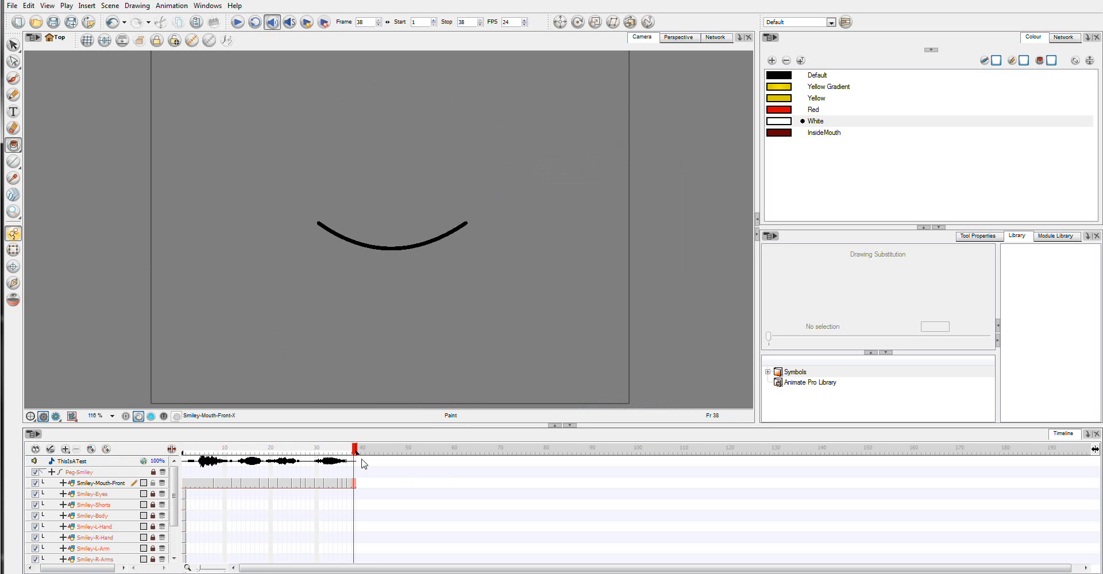
pyautogui.moveTo(355, 450); pyautogui.dragTo(151, 455)
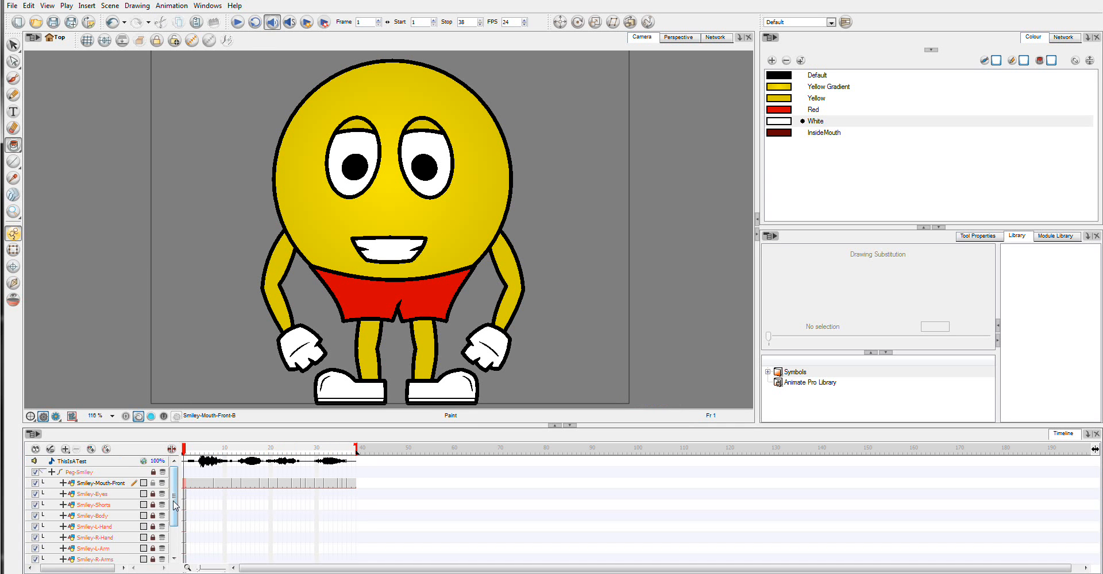
# Step: Extend the exposure of all body layers from Smiley-Eyes down to Smiley-R-Leg to frame 38
pyautogui.moveTo(172, 505); pyautogui.dragTo(172, 512)
pyautogui.scroll(1, 173, 514)
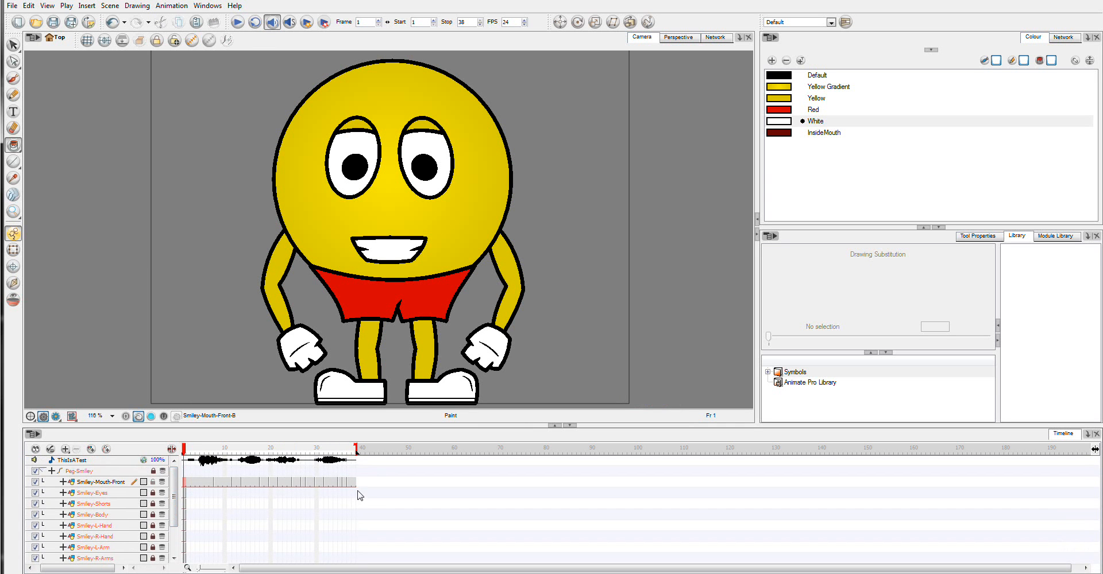
pyautogui.click(354, 493)
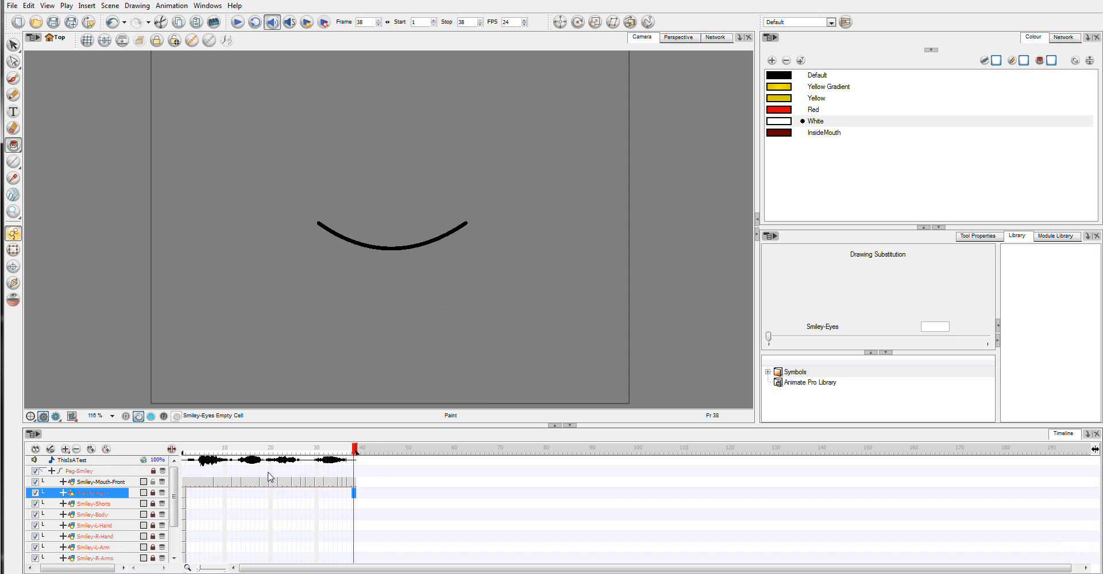
pyautogui.scroll(-4, 172, 497)
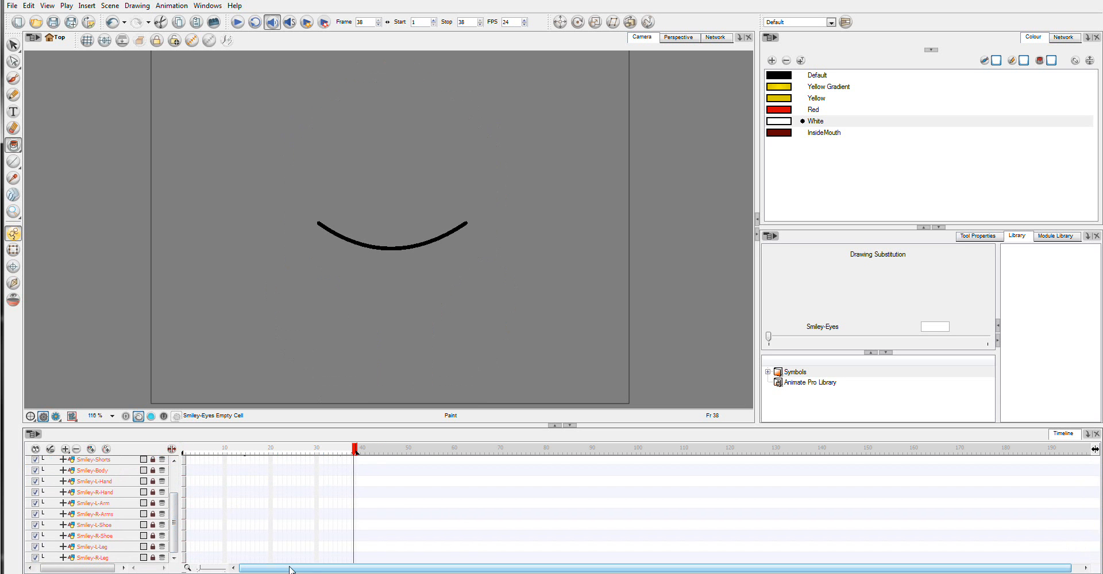
pyautogui.keyDown('shift'); pyautogui.click(353, 559); pyautogui.keyUp('shift')
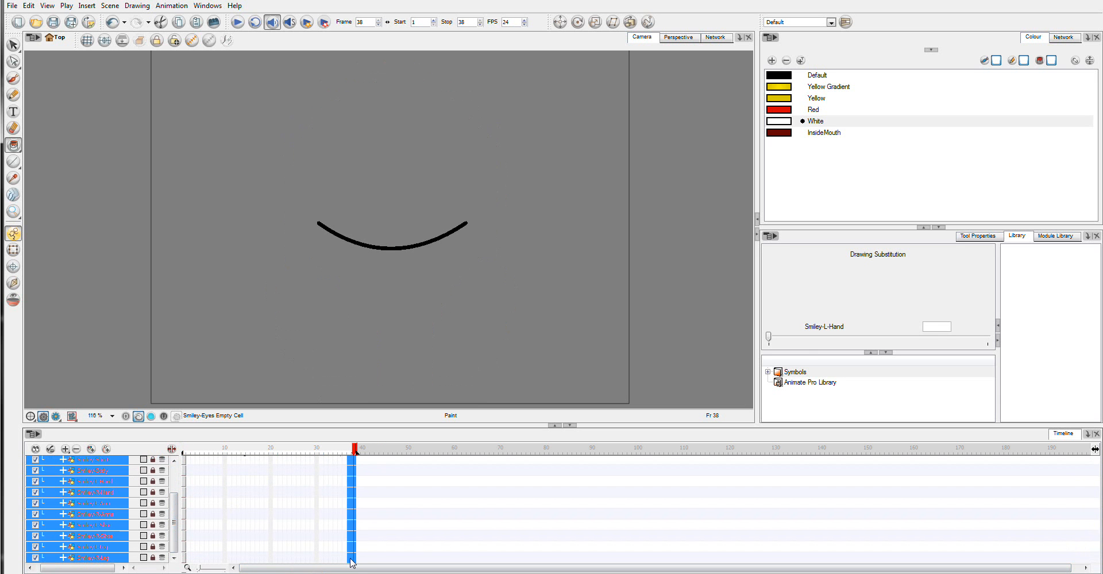
pyautogui.keyDown('shift'); pyautogui.click(352, 560); pyautogui.keyUp('shift')
pyautogui.press('F5')
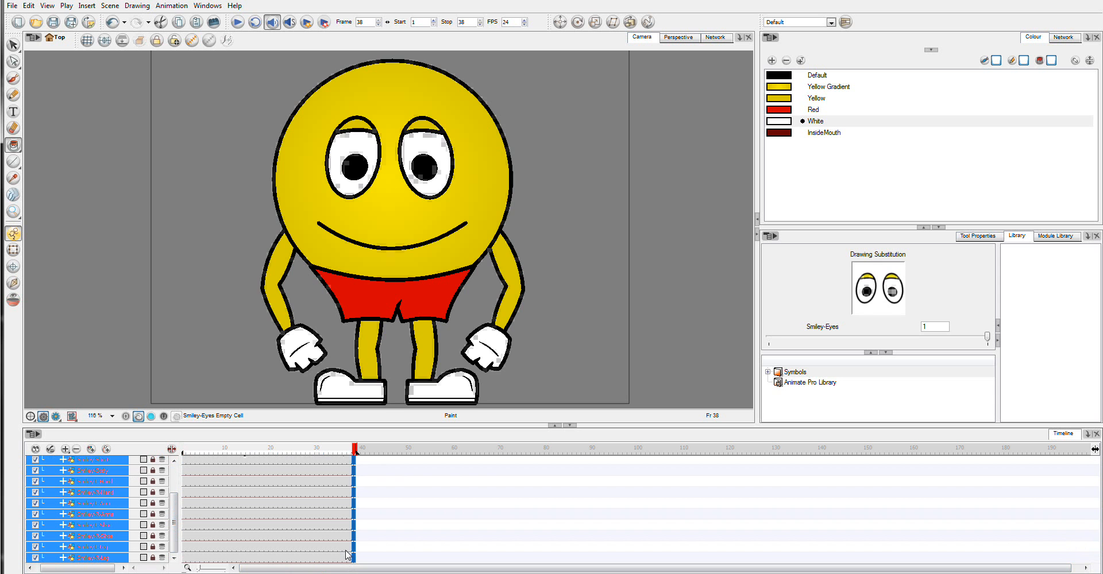
# Step: Select the Smiley-Mouth-Front cell at frame 1, play back the animation with the full character, and rewind to frame 1
pyautogui.moveTo(354, 451); pyautogui.dragTo(170, 457)
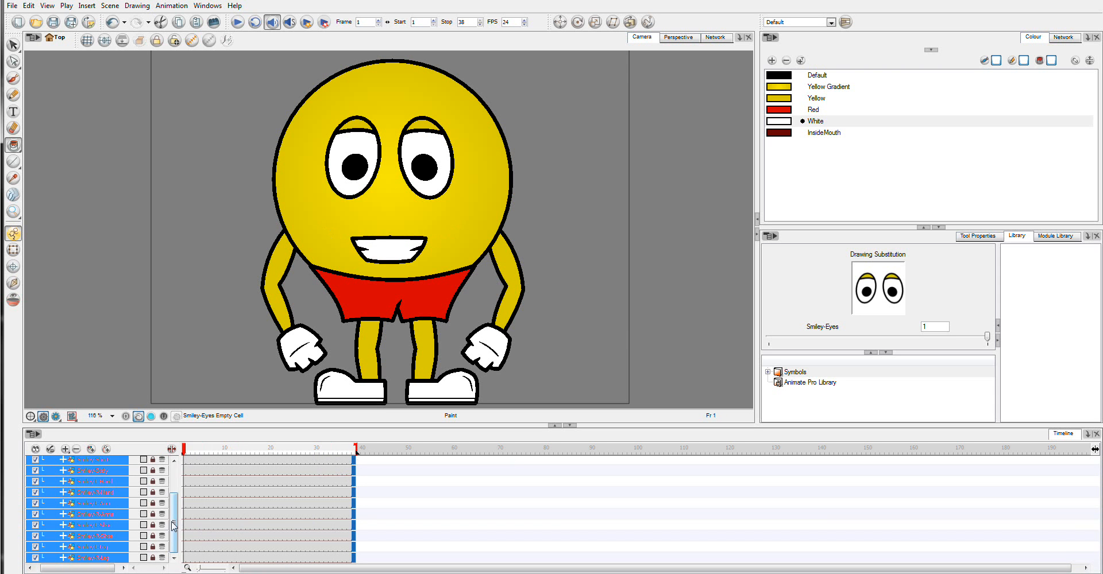
pyautogui.scroll(2, 175, 524)
pyautogui.click(184, 484)
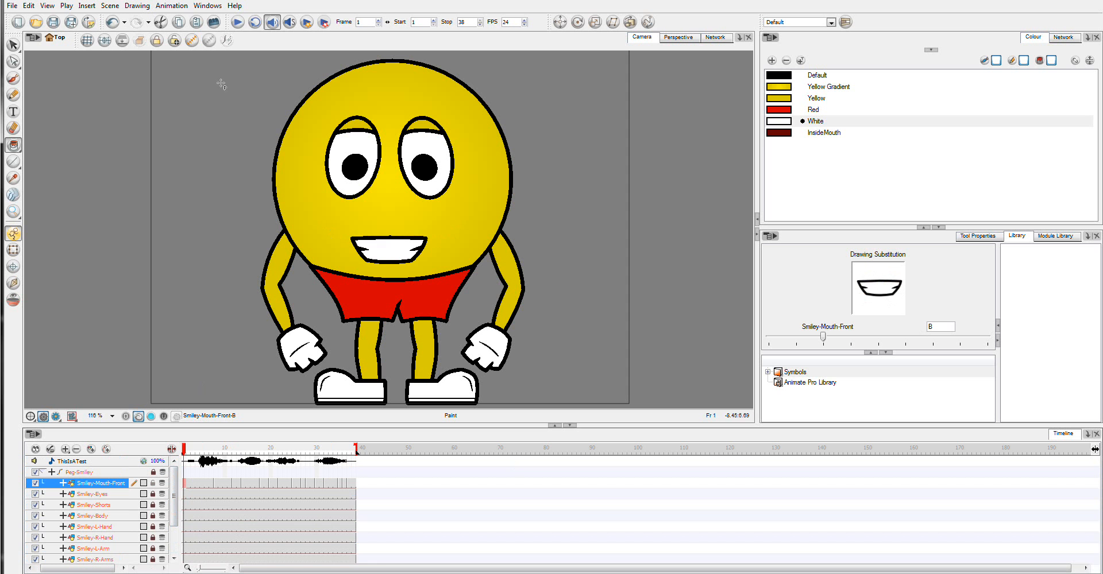
pyautogui.click(237, 22)
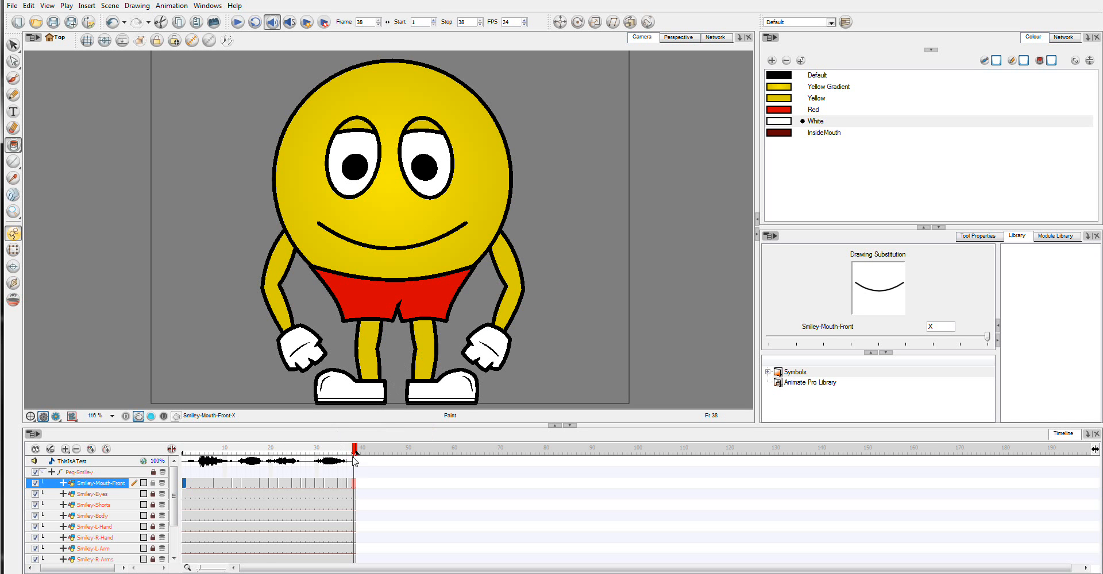
pyautogui.moveTo(354, 454); pyautogui.dragTo(181, 464)
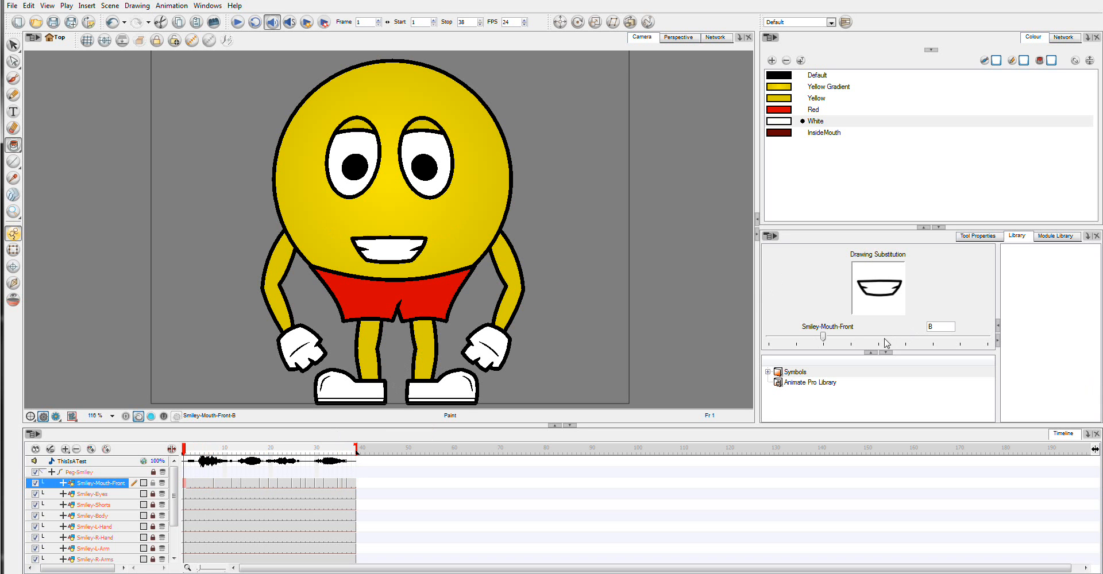
# Step: Substitute the Smiley-Mouth-Front drawing with A at frame 1 and with B at frame 5
pyautogui.moveTo(888, 343)
pyautogui.mouseDown()
pyautogui.moveTo(982, 344)
pyautogui.moveTo(798, 345)
pyautogui.mouseUp()
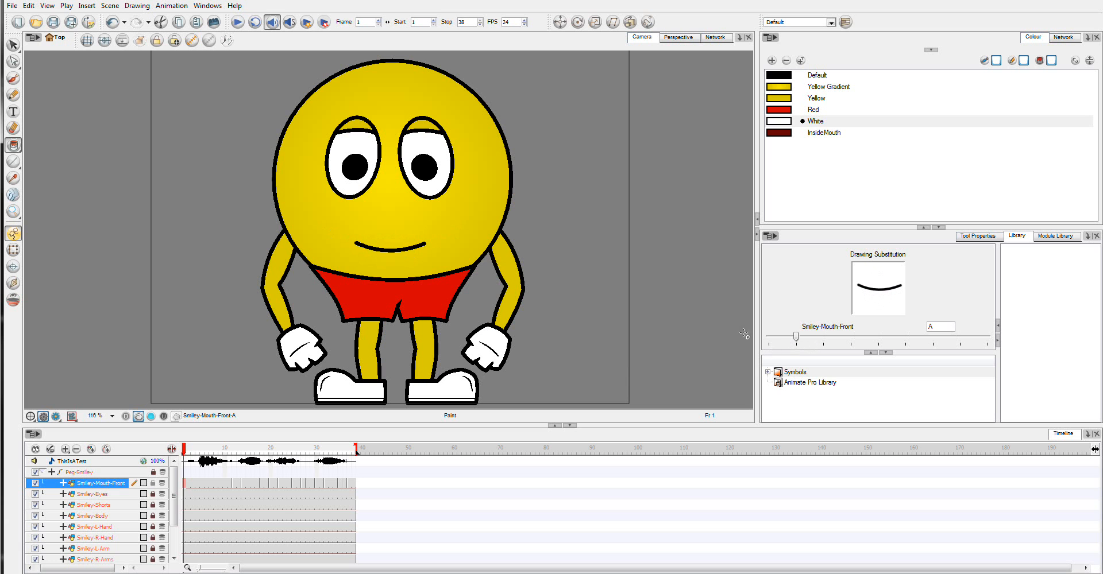
pyautogui.click(190, 484)
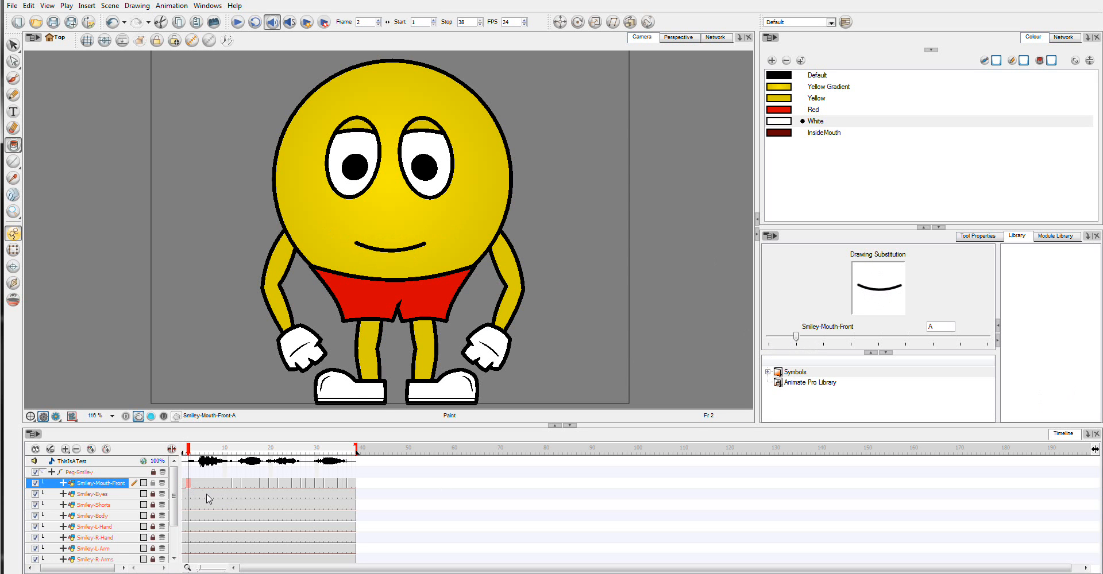
pyautogui.click(202, 485)
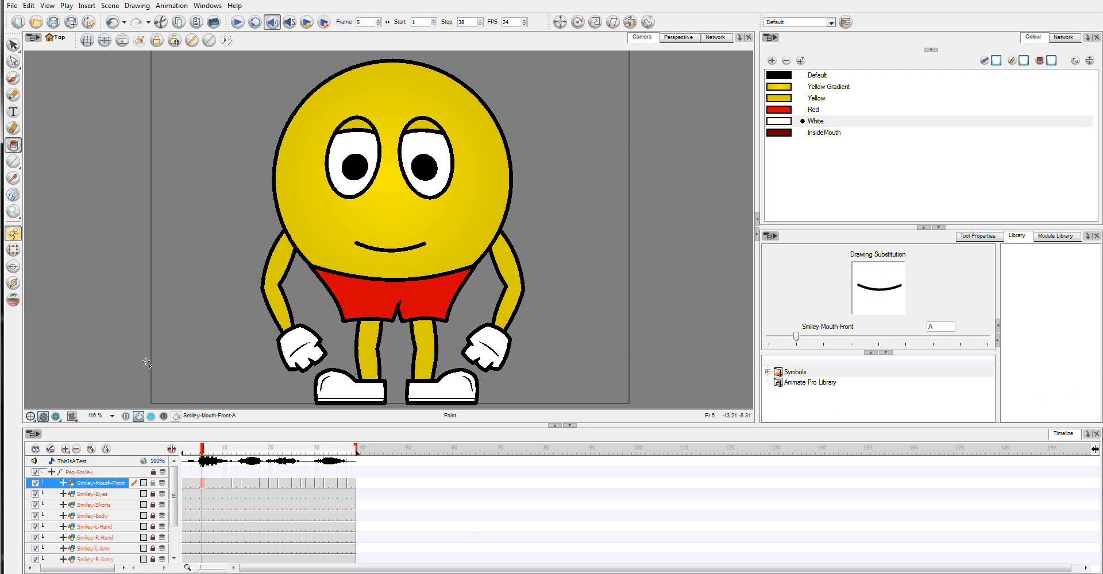
pyautogui.click(889, 338)
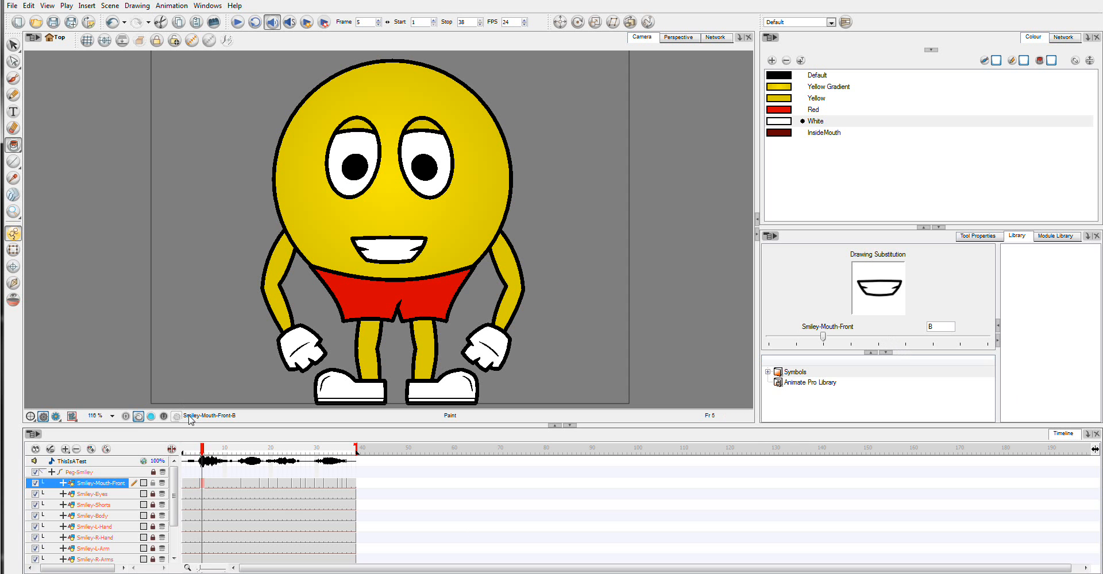
# Step: Substitute the Smiley-Mouth-Front drawing with A at frame 27, and move the playhead to frame 14
pyautogui.moveTo(207, 452)
pyautogui.mouseDown()
pyautogui.moveTo(169, 456)
pyautogui.moveTo(349, 485)
pyautogui.moveTo(183, 487)
pyautogui.moveTo(306, 493)
pyautogui.mouseUp()
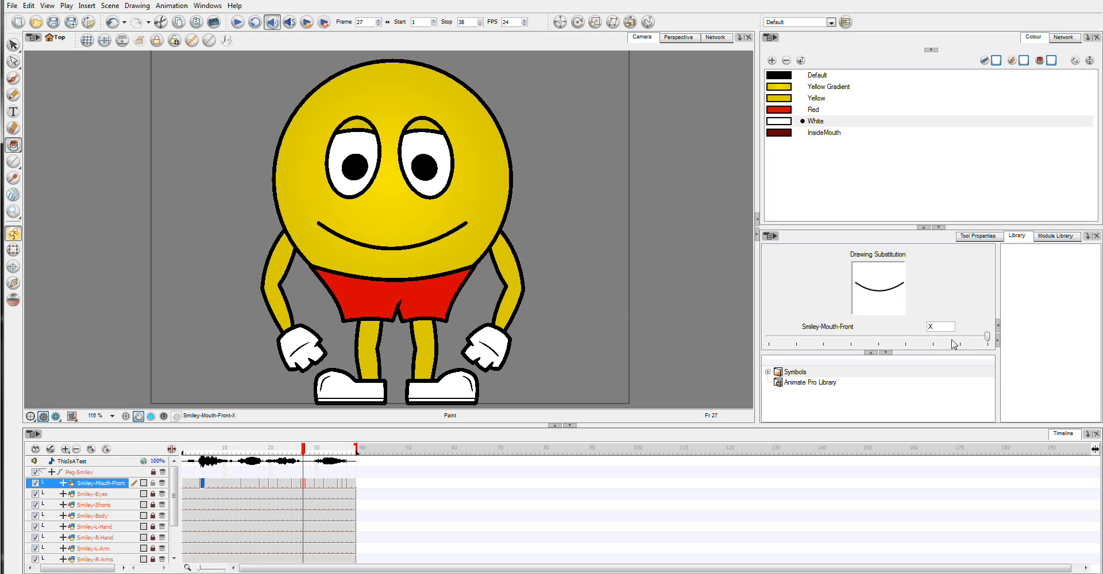
pyautogui.moveTo(952, 344); pyautogui.dragTo(780, 347)
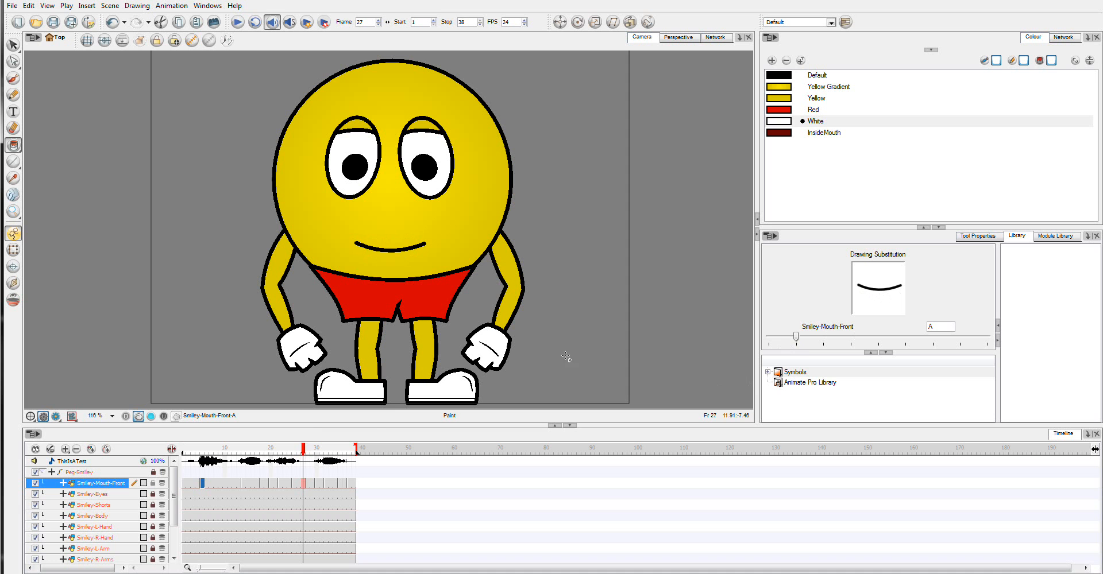
pyautogui.moveTo(305, 452)
pyautogui.mouseDown()
pyautogui.moveTo(332, 454)
pyautogui.moveTo(326, 468)
pyautogui.moveTo(190, 486)
pyautogui.moveTo(245, 494)
pyautogui.moveTo(195, 497)
pyautogui.moveTo(248, 504)
pyautogui.moveTo(208, 507)
pyautogui.moveTo(246, 518)
pyautogui.mouseUp()
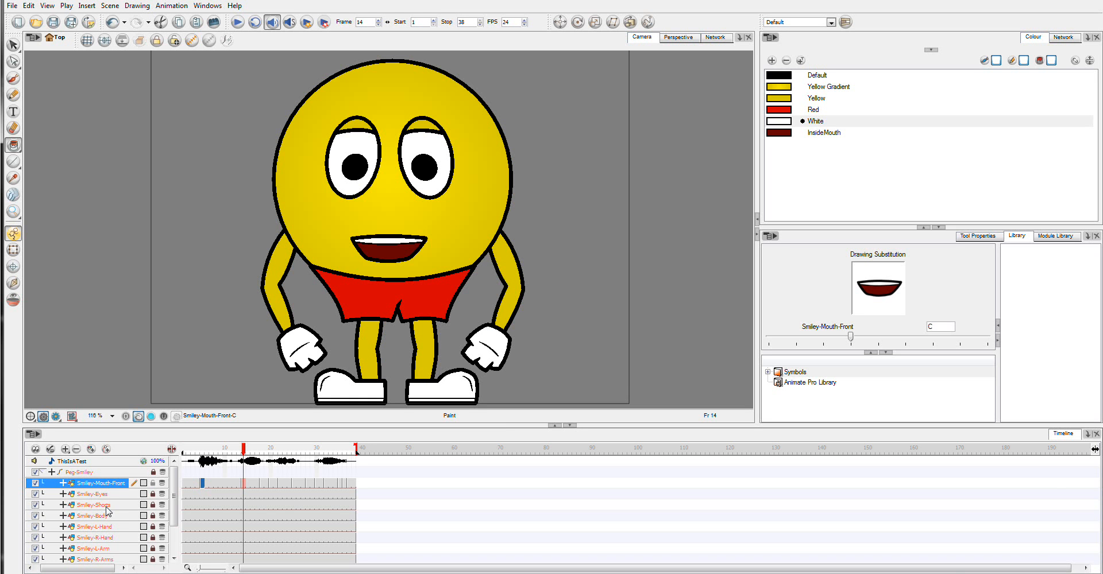
pyautogui.click(1001, 573)
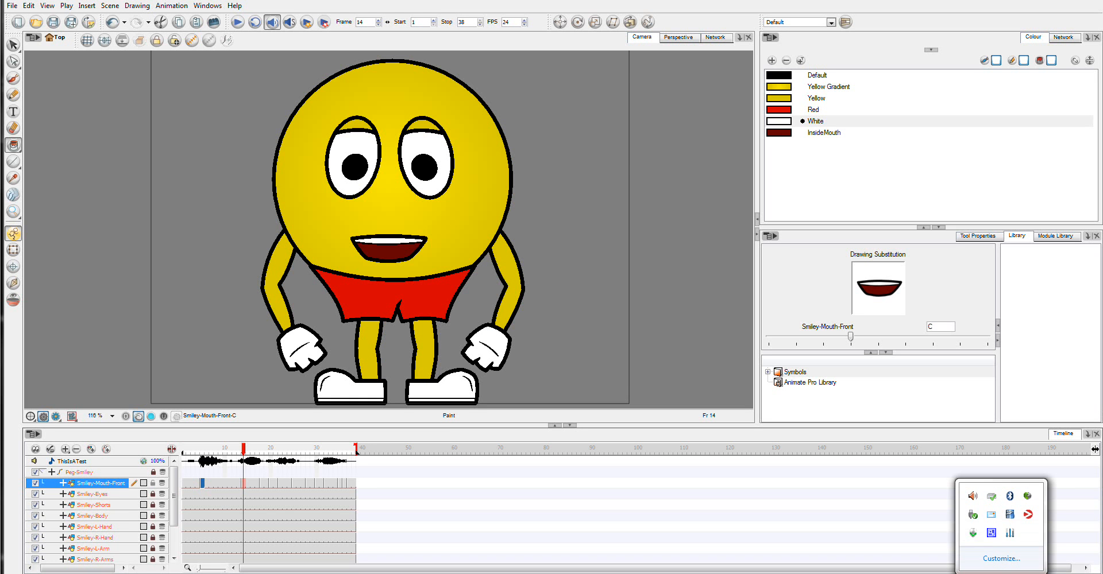
pyautogui.click(990, 534)
pyautogui.rightClick(990, 536)
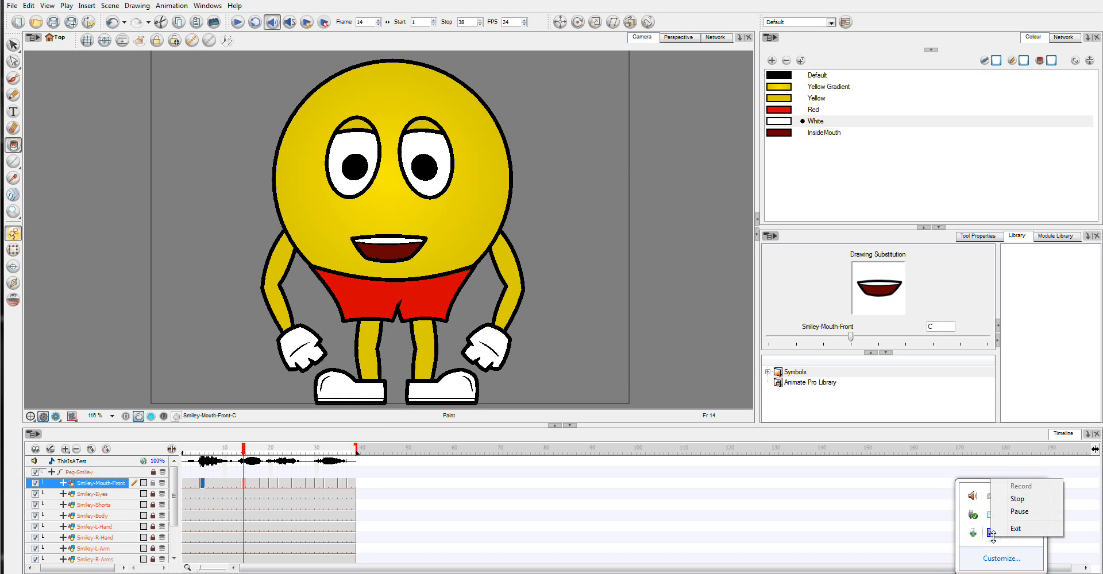